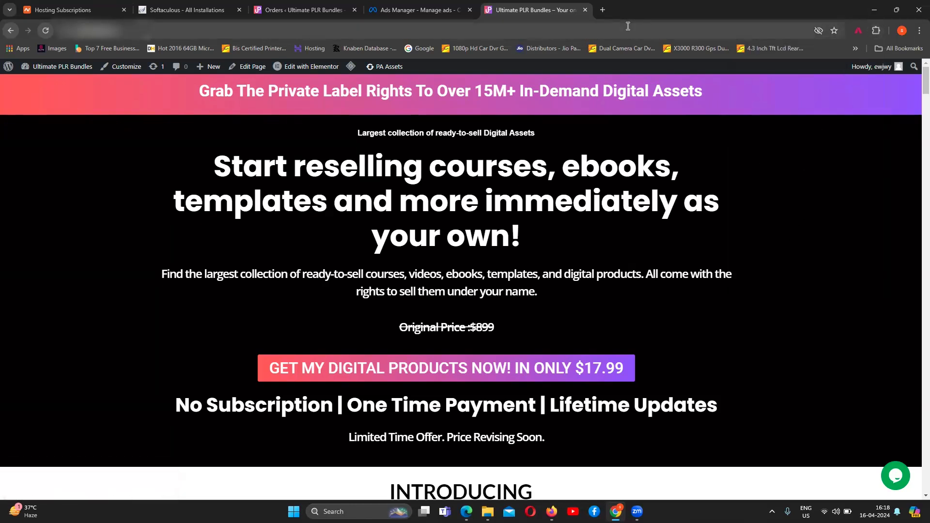
Step: Search the web for "meta pixel helper" and make the Meta Pixel Helper extension available in the browser
left_click(602, 10)
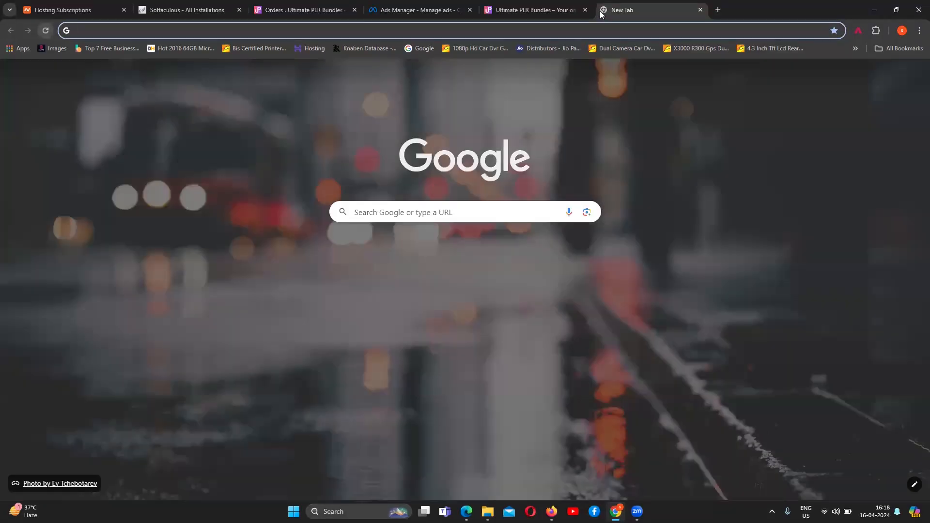
type("meta p")
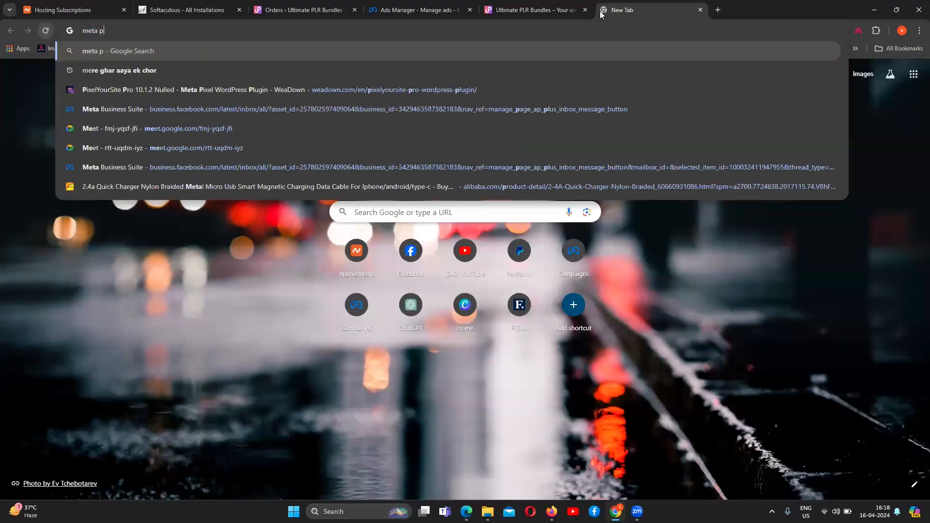
type("ixel helper")
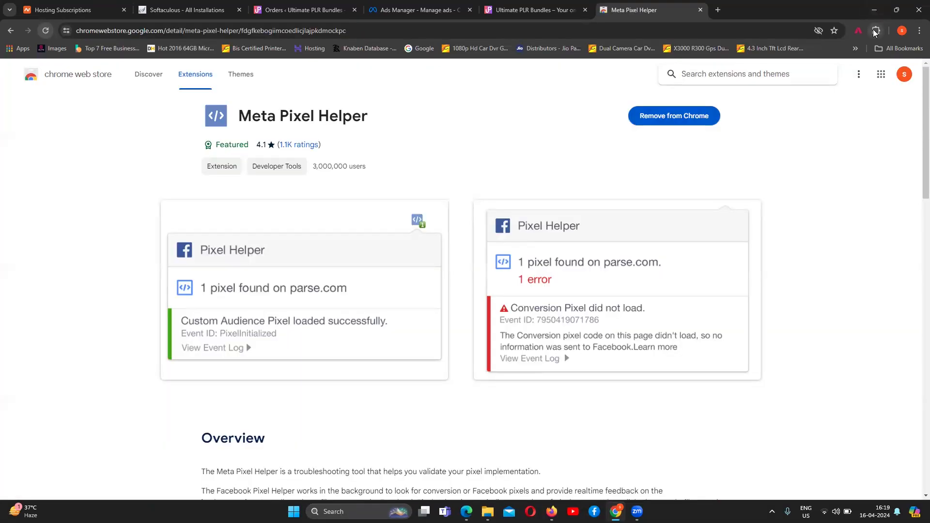
left_click(876, 31)
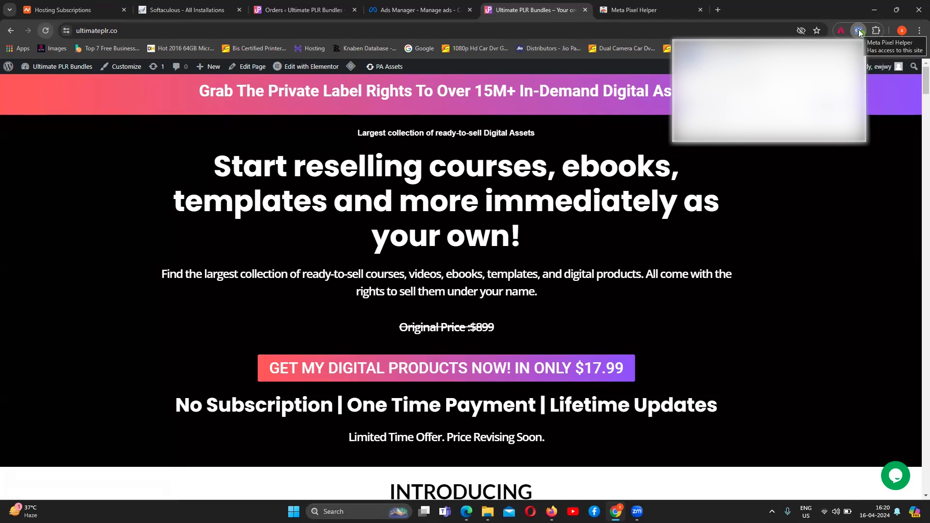
Step: Switch to Meta Events Manager and open the settings of the Ultimate PLR dataset
left_click(433, 4)
scroll(495, 328, "down", 3)
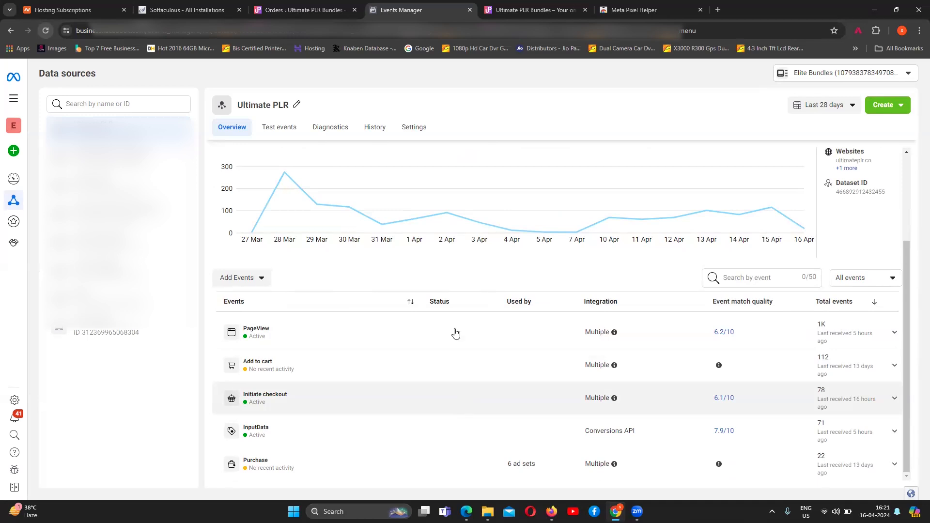
left_click(423, 127)
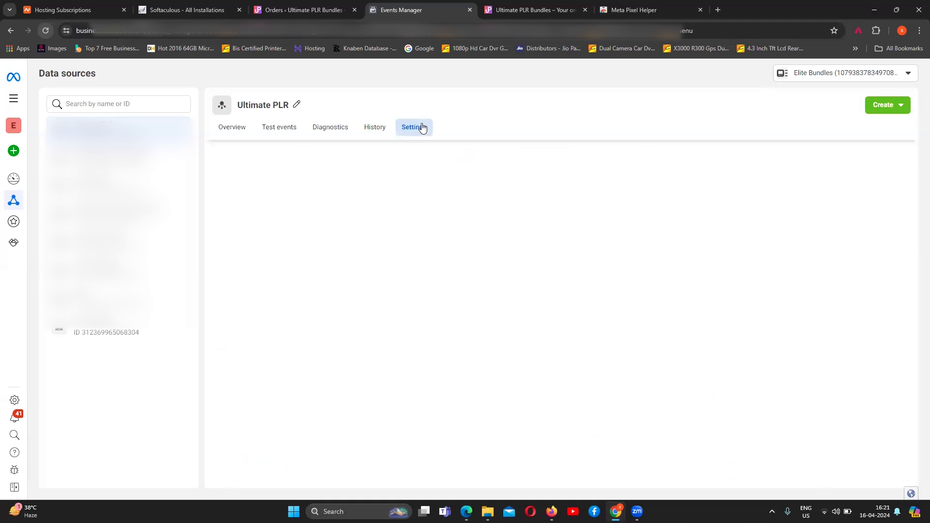
Step: Copy the Ultimate PLR homepage address and open that website in the Event Setup Tool
left_click(542, 11)
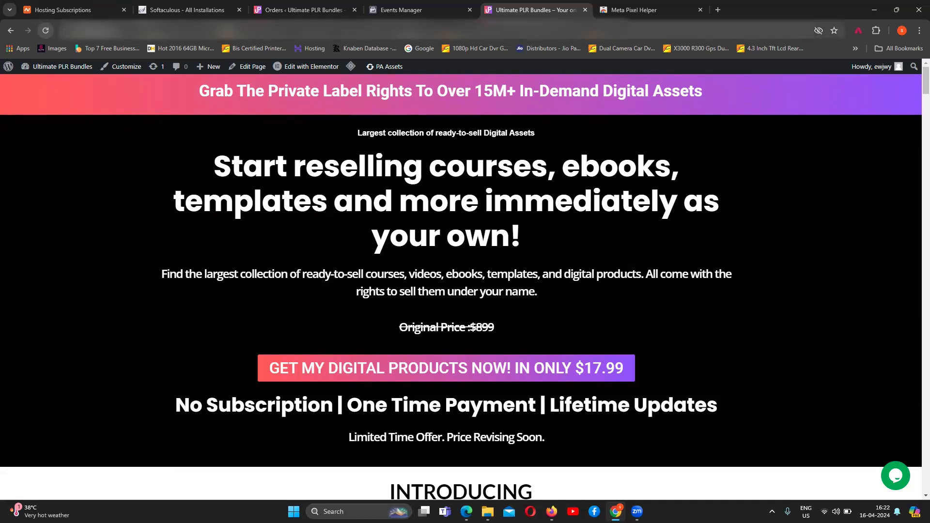
left_click(255, 30)
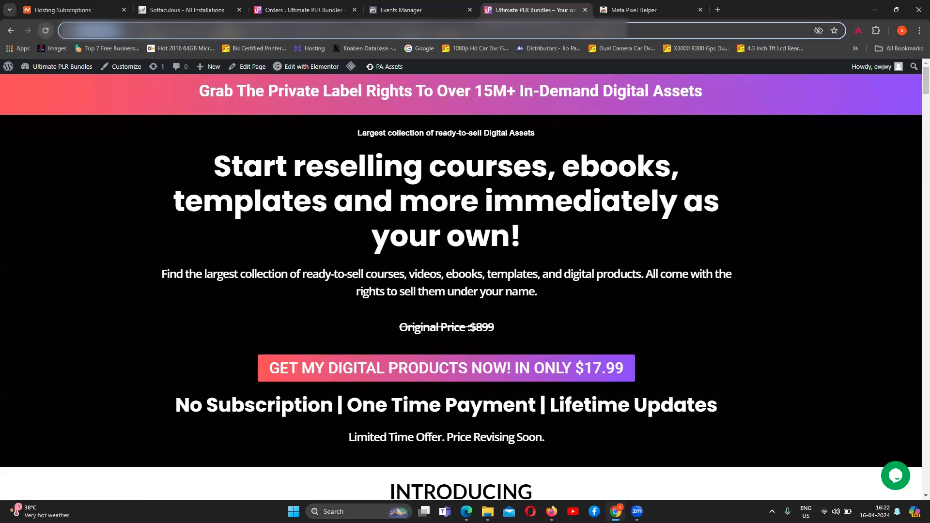
left_click(418, 10)
left_click(431, 258)
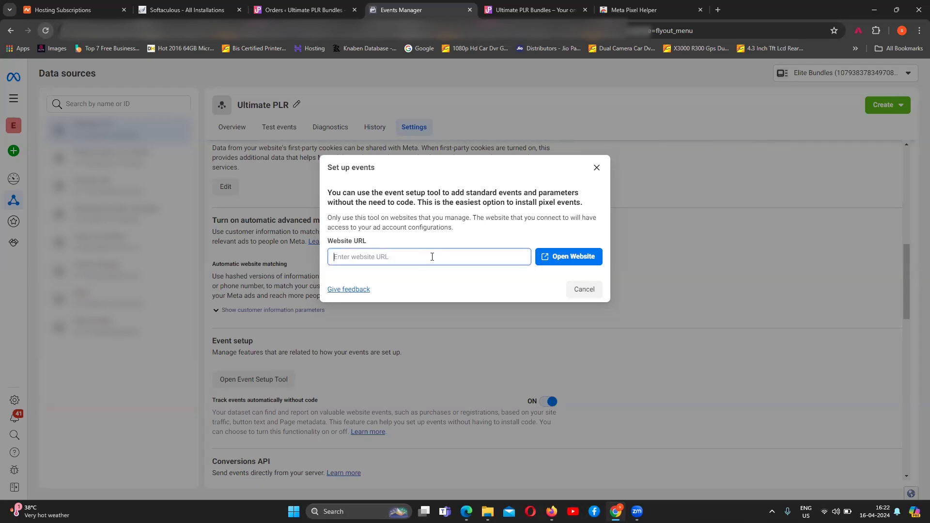
type("https://ultimateplr.co/")
key("Return")
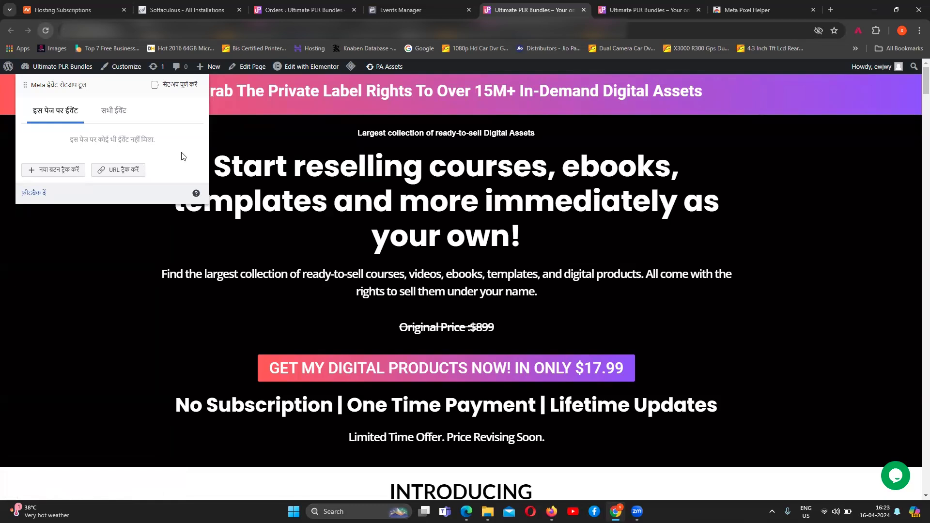
left_click(114, 174)
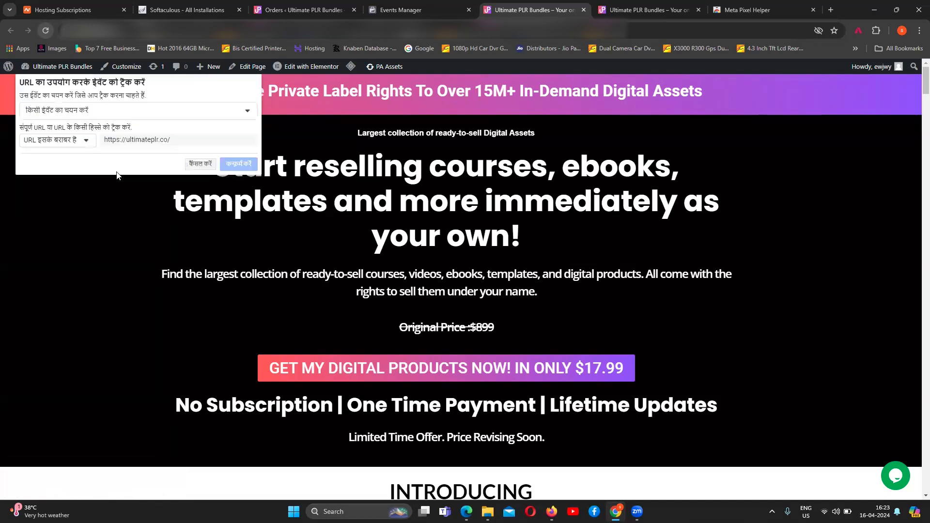
left_click(131, 110)
scroll(87, 199, "down", 10)
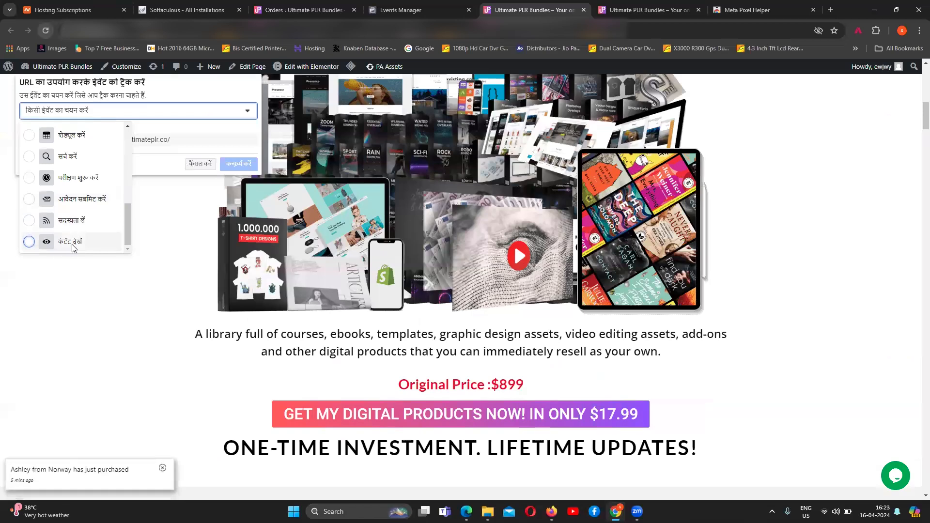
left_click(72, 247)
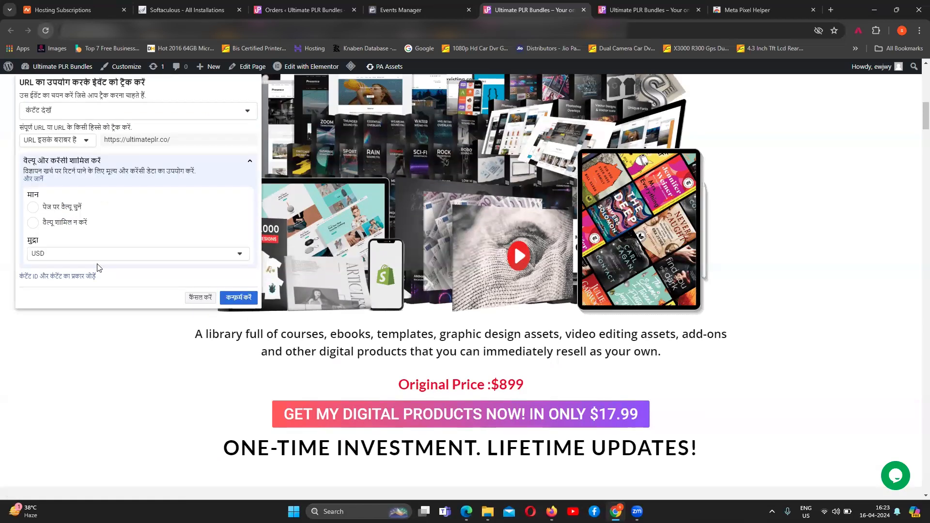
left_click(240, 297)
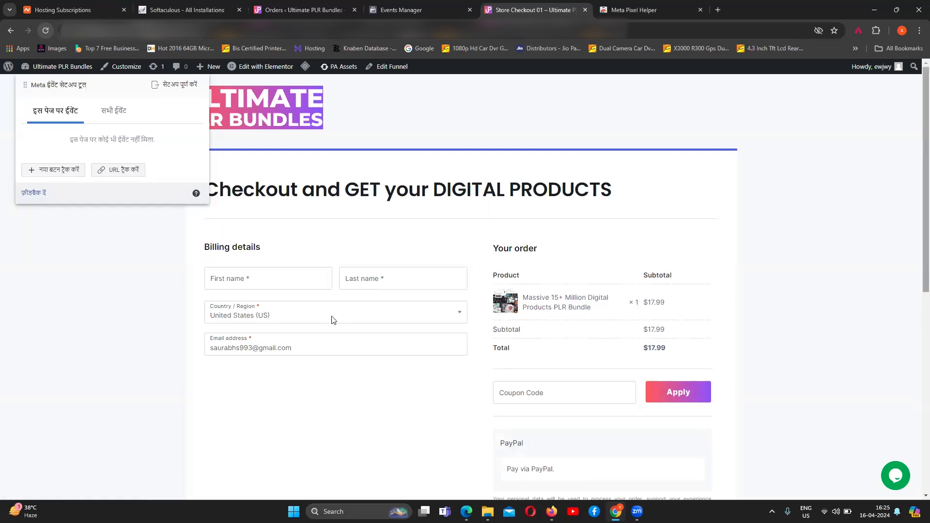
Step: Track the PayPal and card payment buttons on the checkout page as an Initiate Checkout (चेकआउट शुरू करें) event
scroll(332, 318, "down", 5)
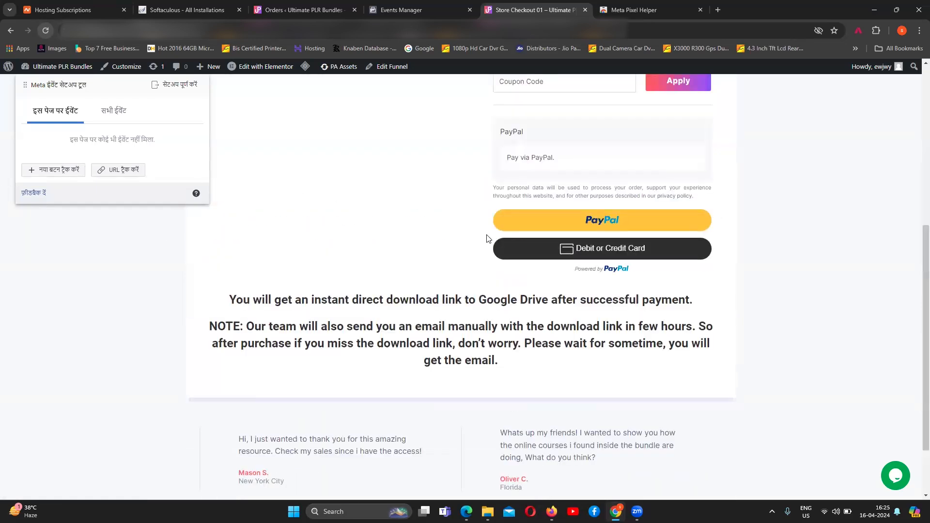
scroll(248, 310, "up", 3)
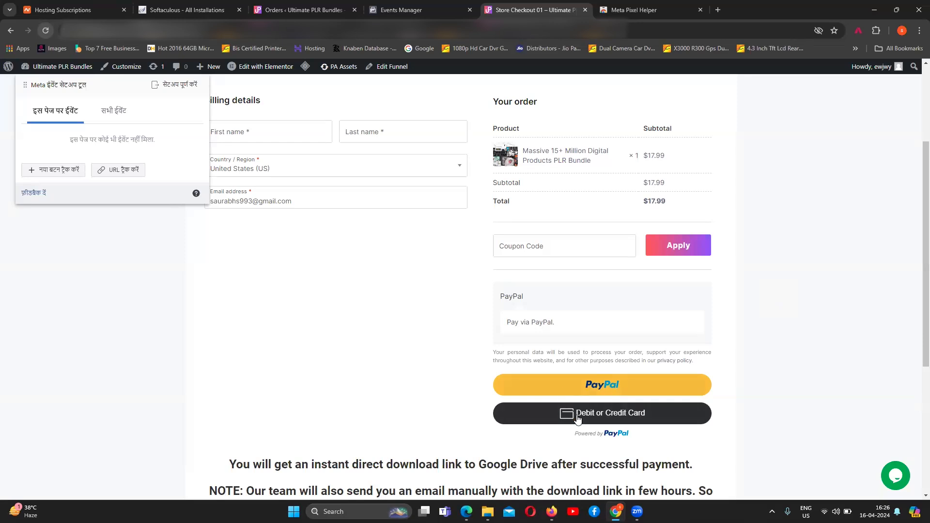
left_click(75, 172)
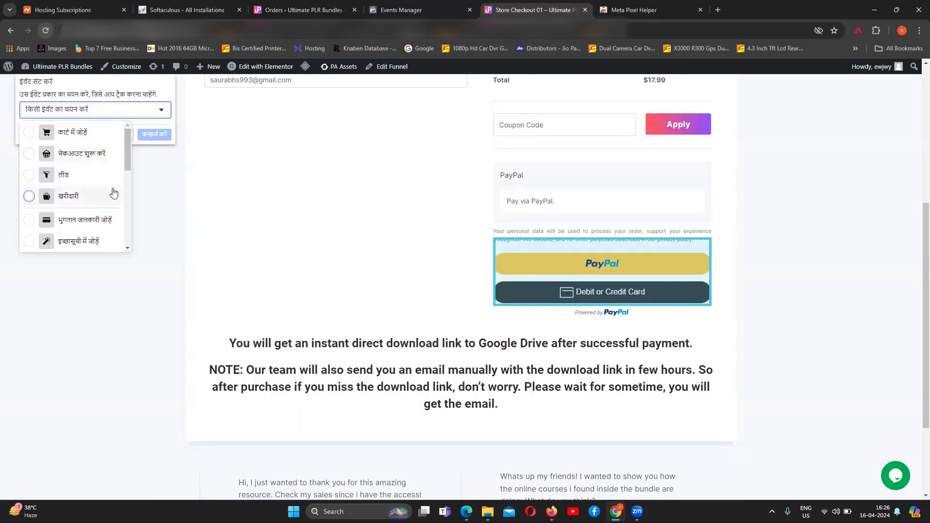
left_click(30, 154)
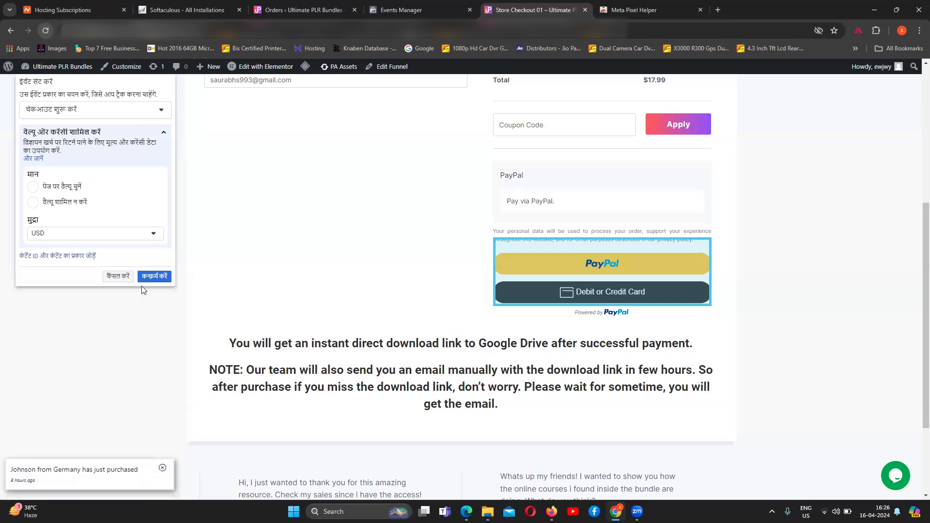
left_click(154, 276)
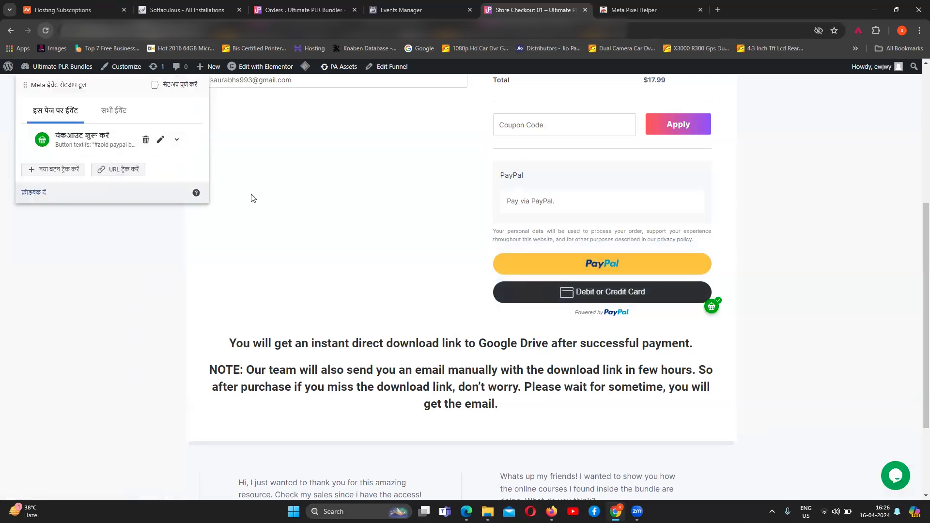
Step: View the Store Checkout Thank You 01 page of the Checkout 15 Million funnel in CartFlows and look through it
left_click(302, 10)
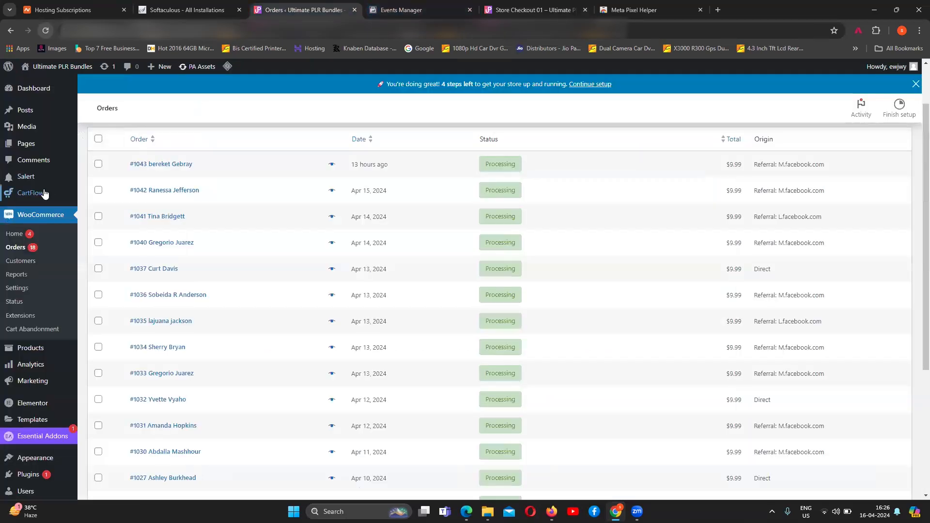
mouse_move(48, 197)
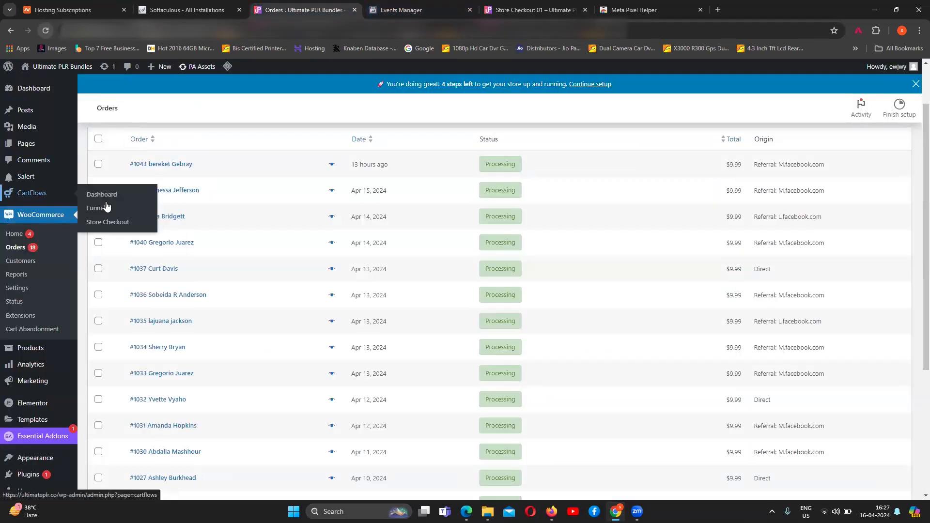
left_click(98, 208)
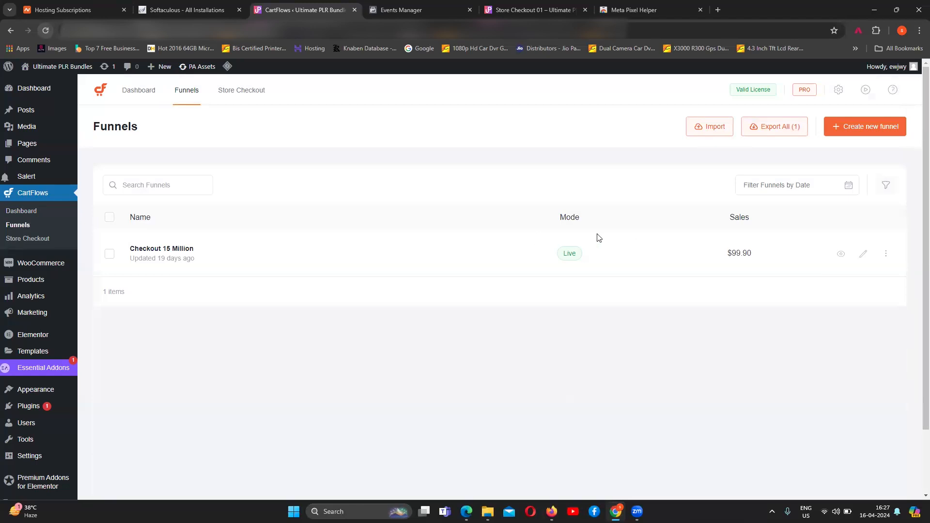
left_click(176, 253)
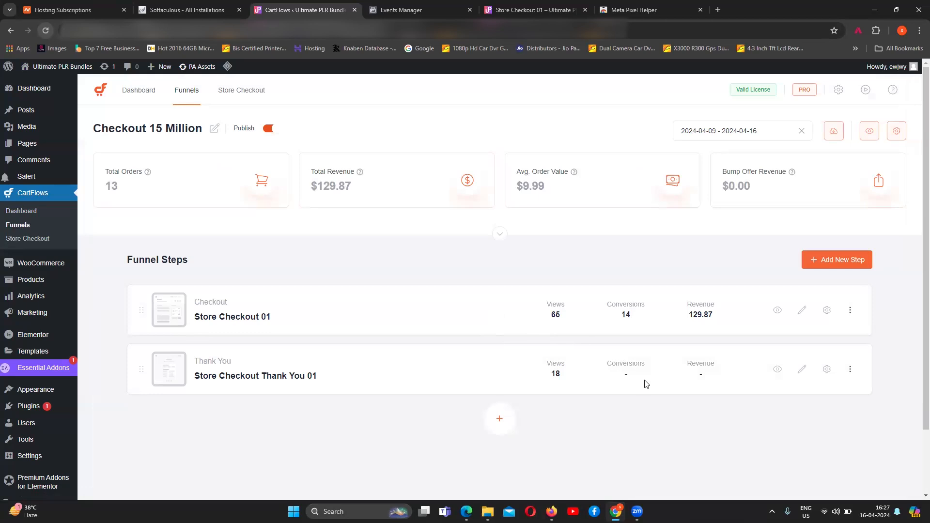
left_click(778, 370)
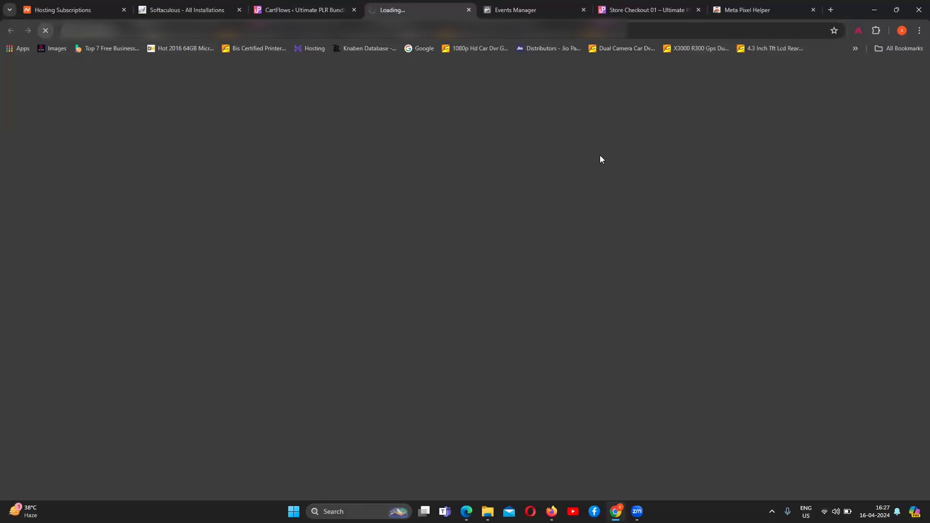
scroll(577, 288, "down", 2)
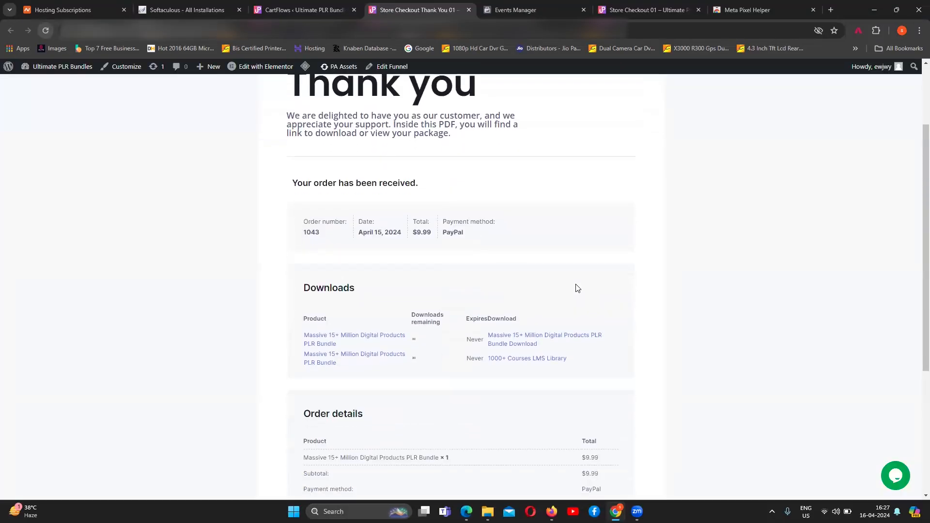
scroll(577, 288, "down", 2)
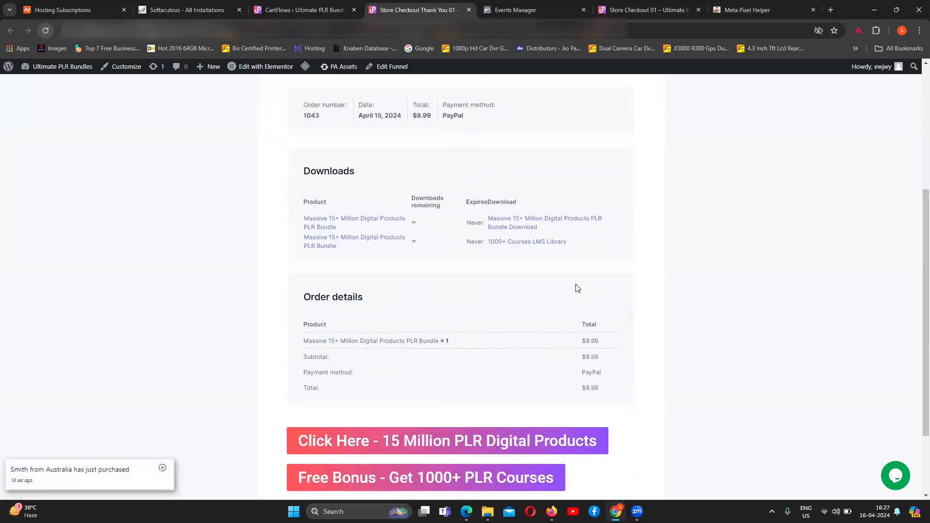
scroll(577, 288, "down", 2)
scroll(578, 289, "up", 5)
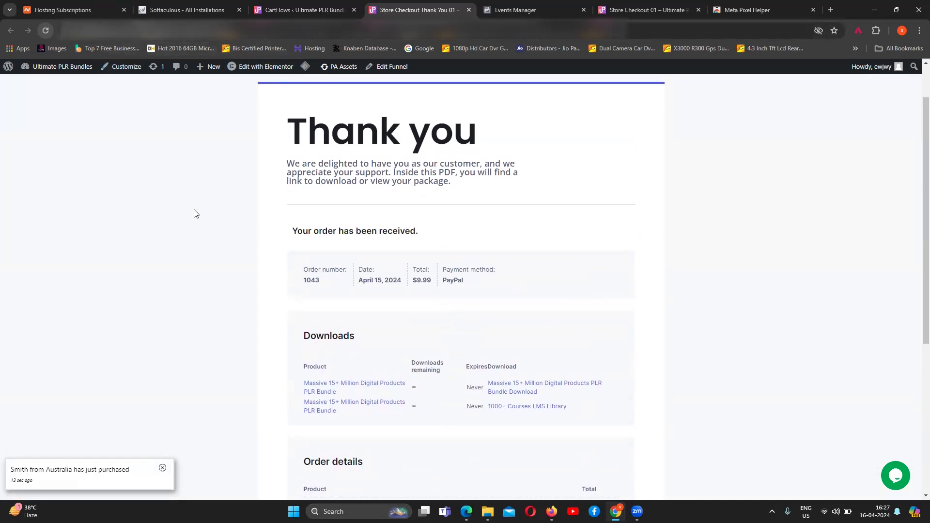
scroll(196, 213, "up", 1)
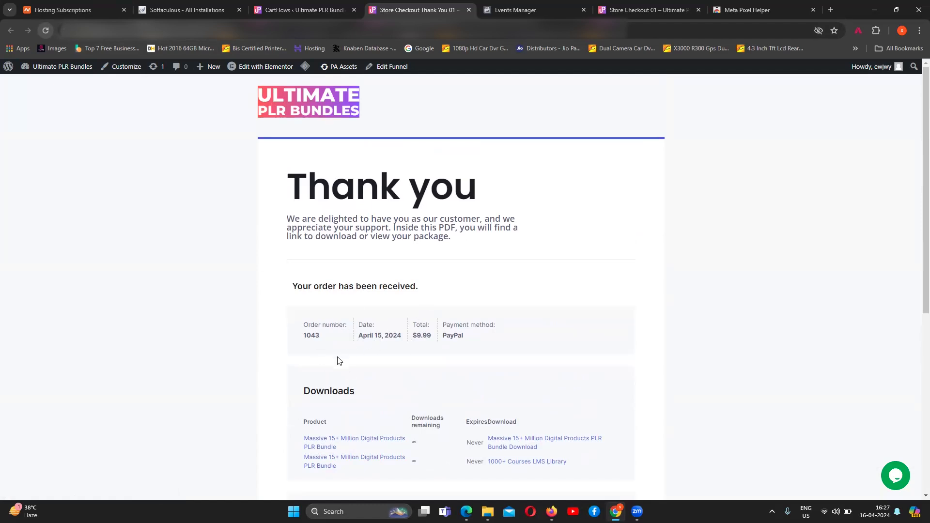
Step: Finish the event setup session on the checkout page, dismiss its feedback form, and close the Meta Pixel Helper store page
left_click(527, 11)
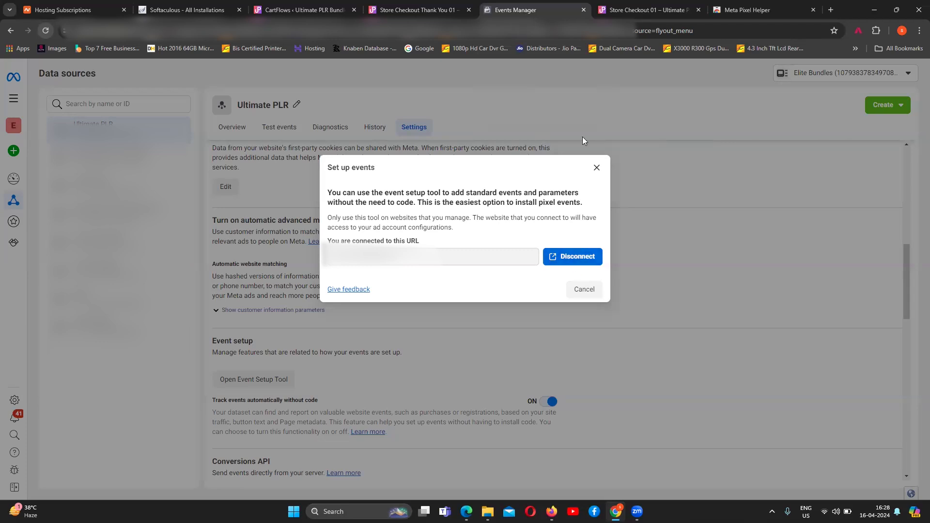
left_click(641, 11)
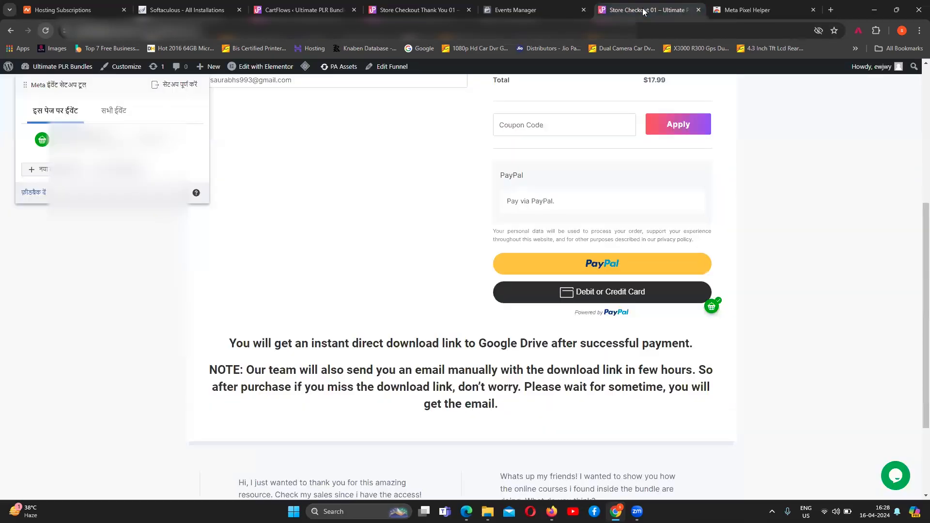
left_click(588, 322)
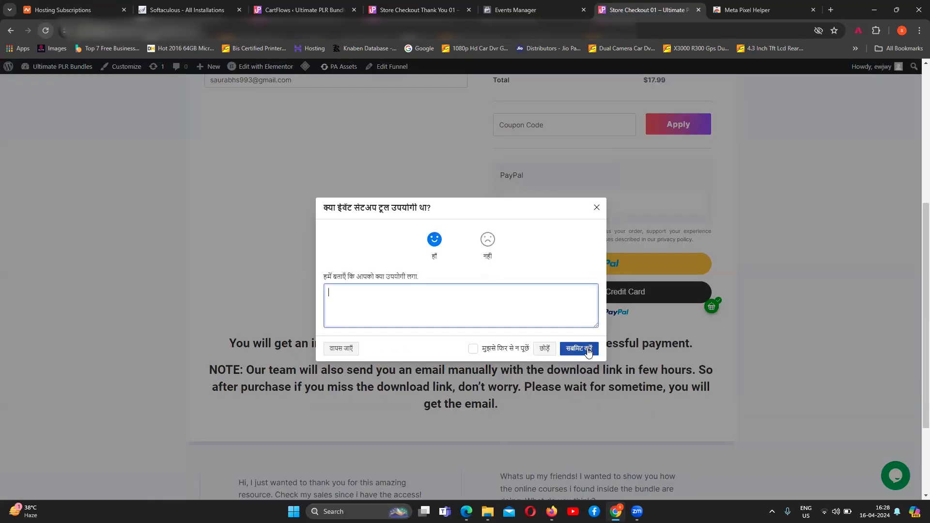
left_click(589, 352)
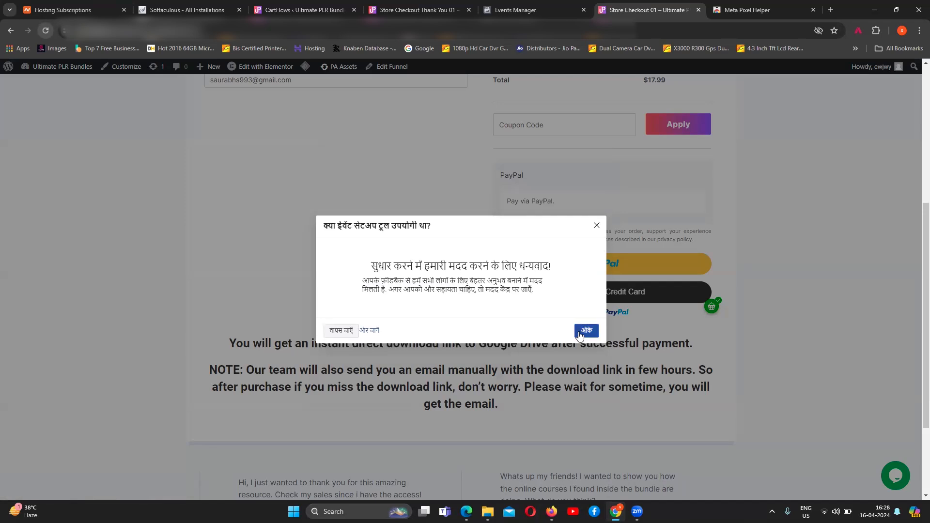
left_click(582, 333)
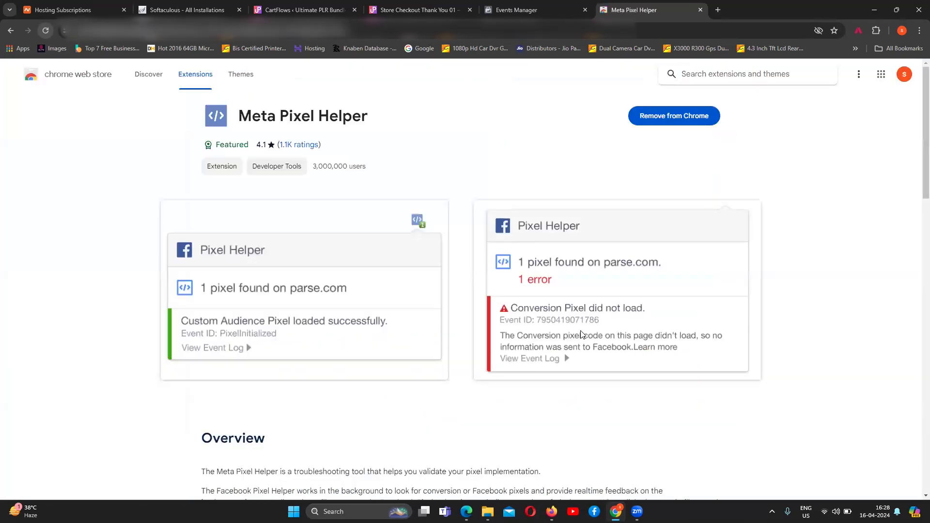
left_click(701, 10)
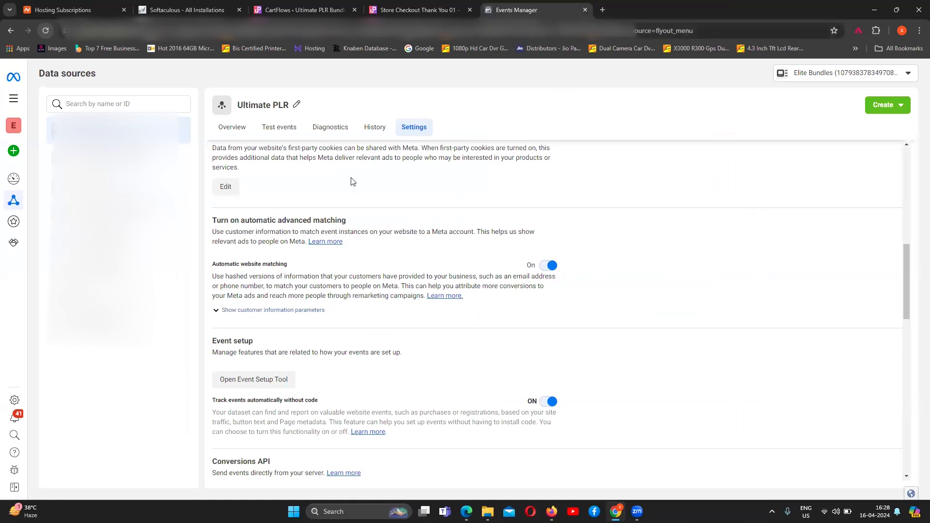
Step: Start the Event Setup Tool for the Ultimate PLR pixel and select the thank-you page's URL for use in it
left_click(251, 380)
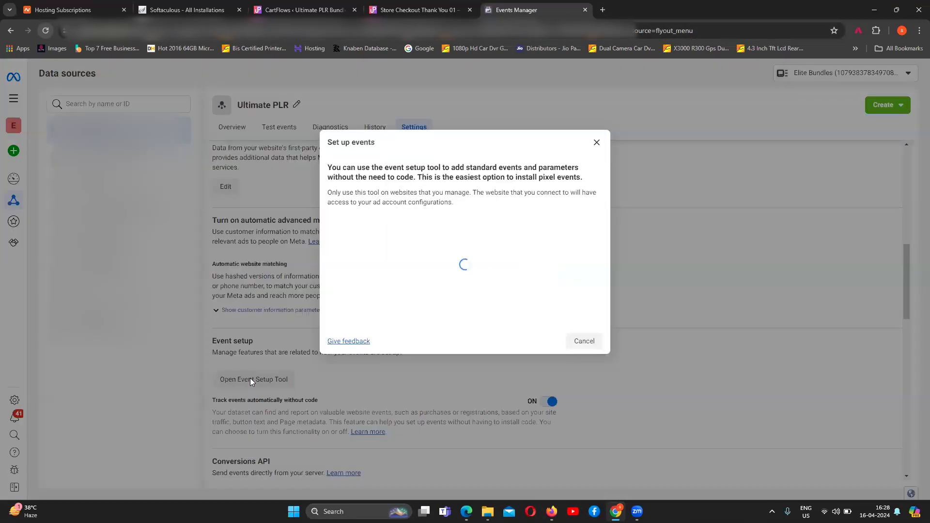
left_click(395, 10)
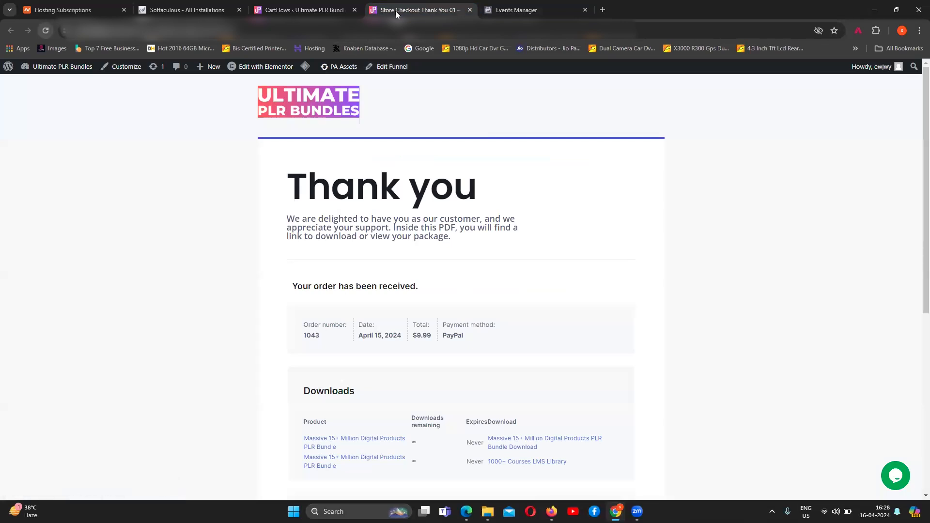
left_click(396, 30)
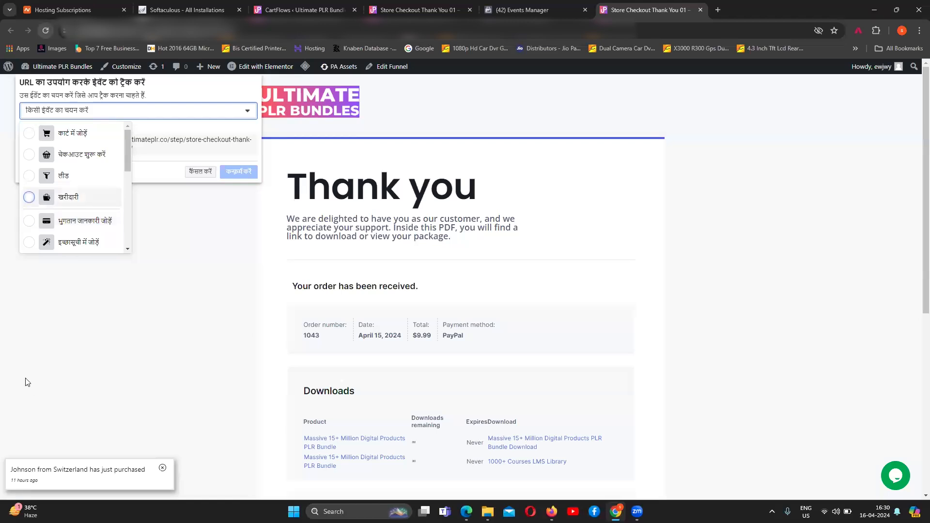
Step: Add a Purchase (खरीदारी) event for URLs containing /store-checkout-thank-you-01-2/, using the $9.99 order total on the page as its value
left_click(65, 224)
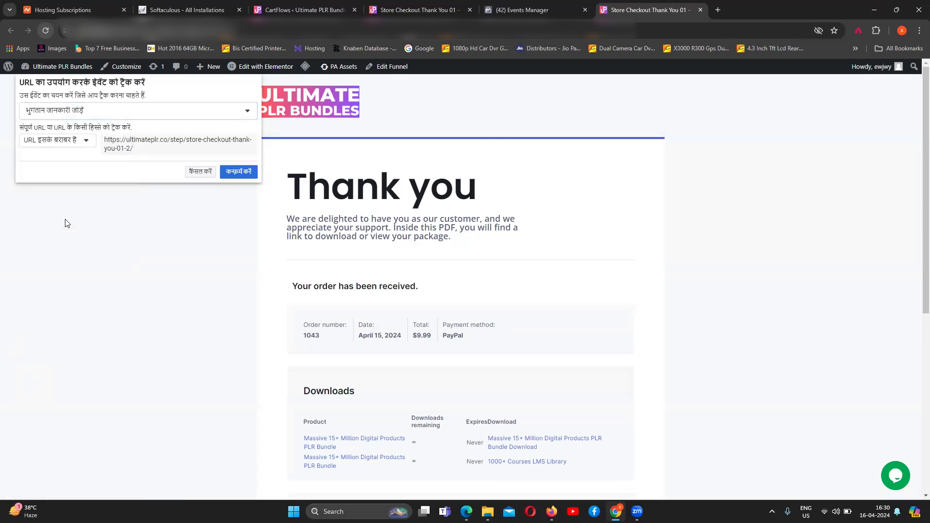
left_click(89, 111)
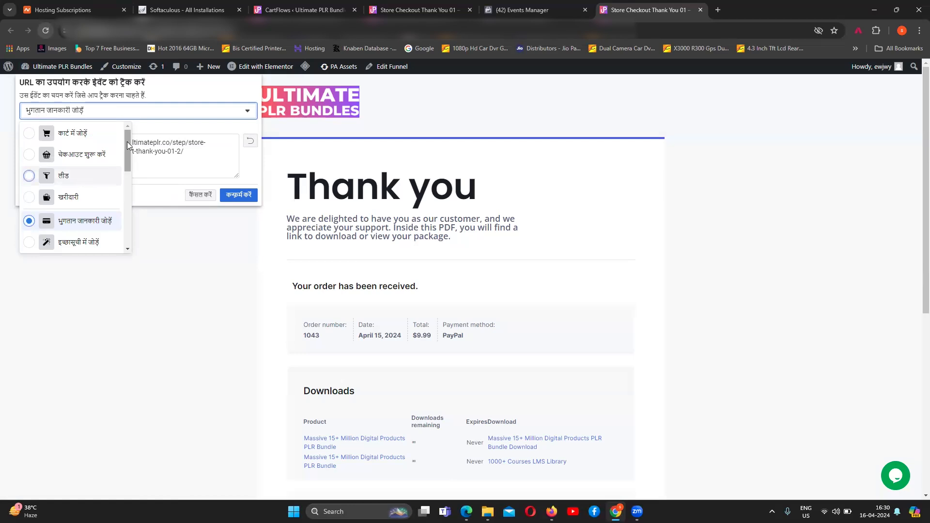
left_click(74, 197)
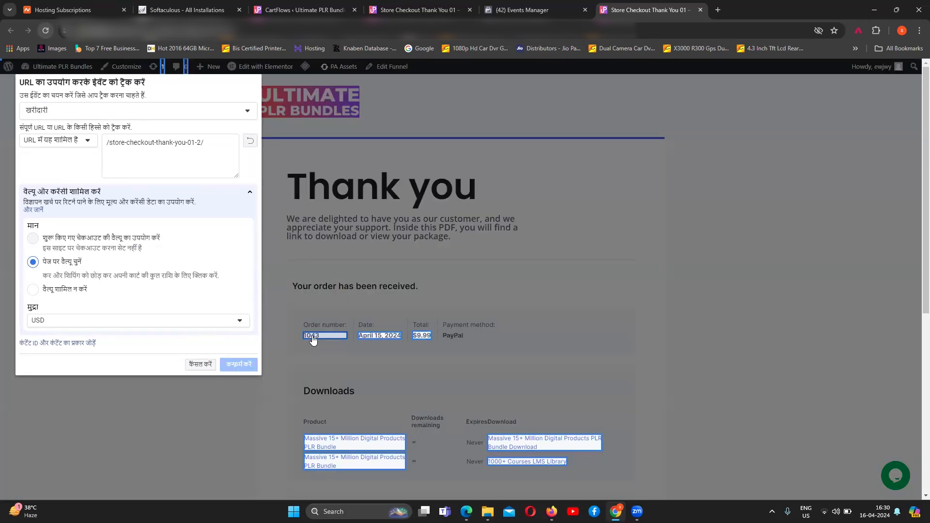
left_click(422, 336)
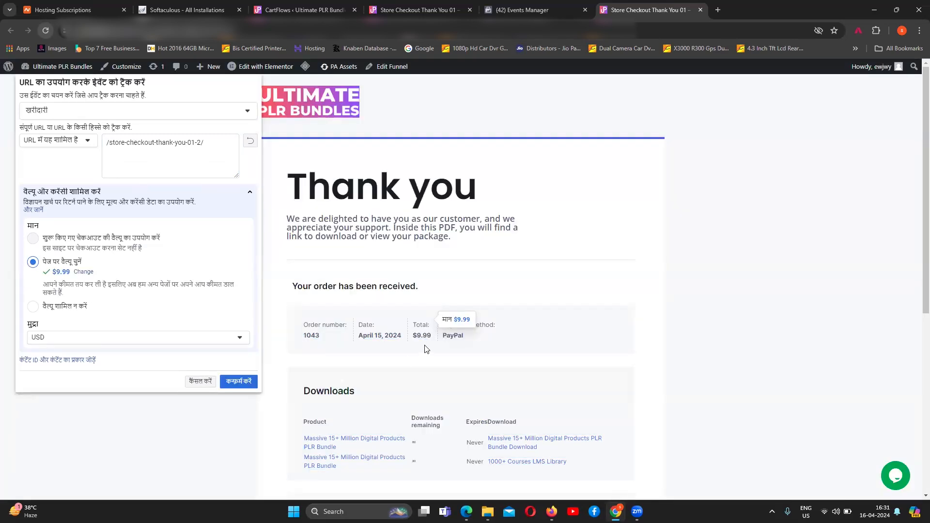
scroll(426, 349, "down", 6)
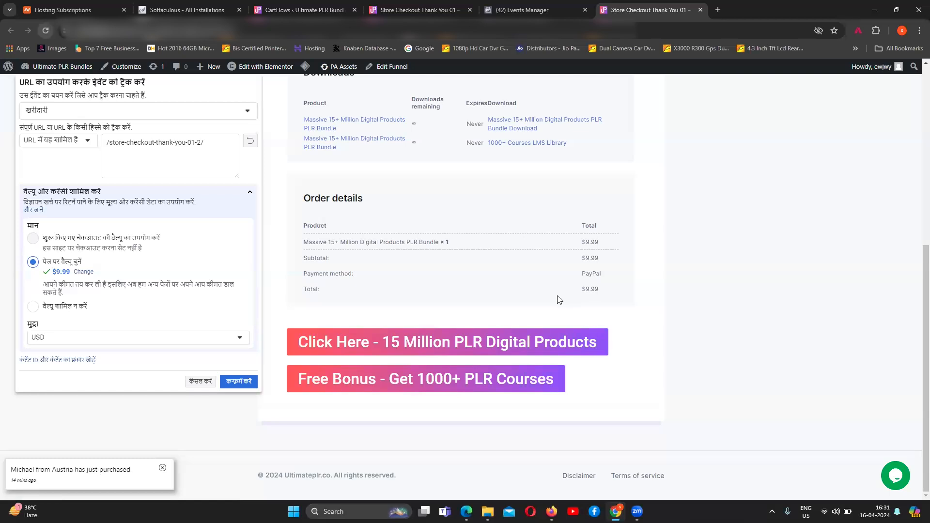
left_click(230, 382)
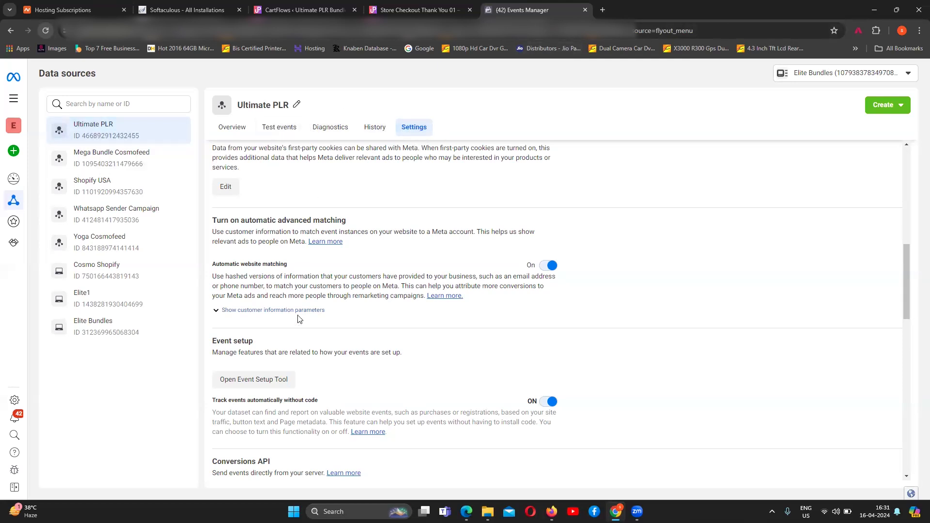
left_click(257, 379)
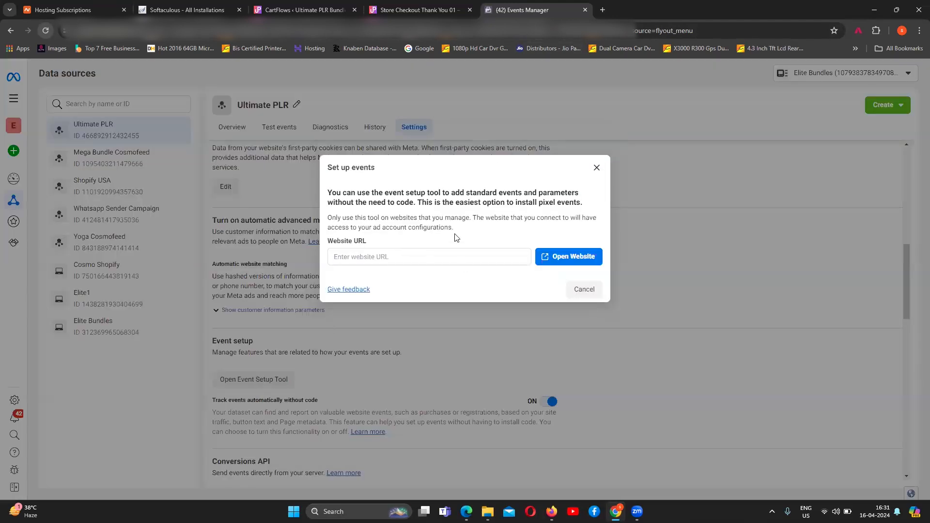
left_click(416, 10)
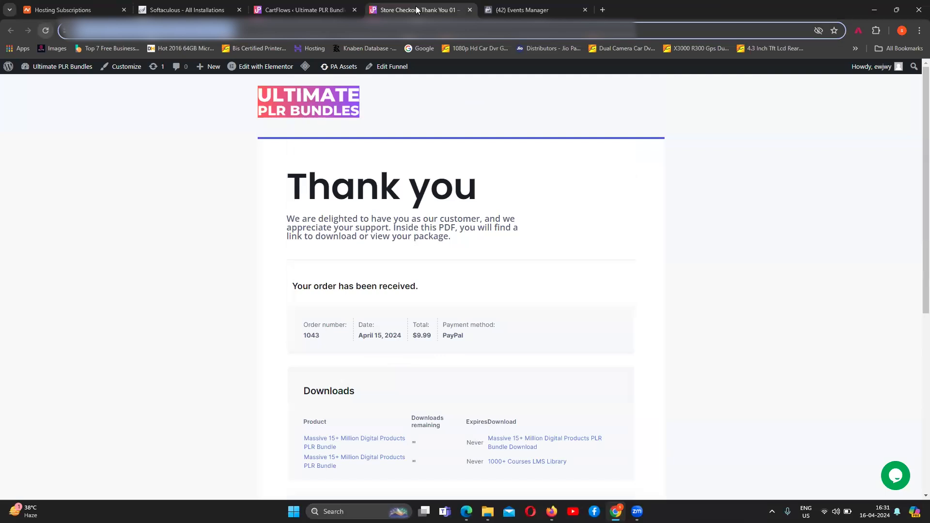
left_click(526, 11)
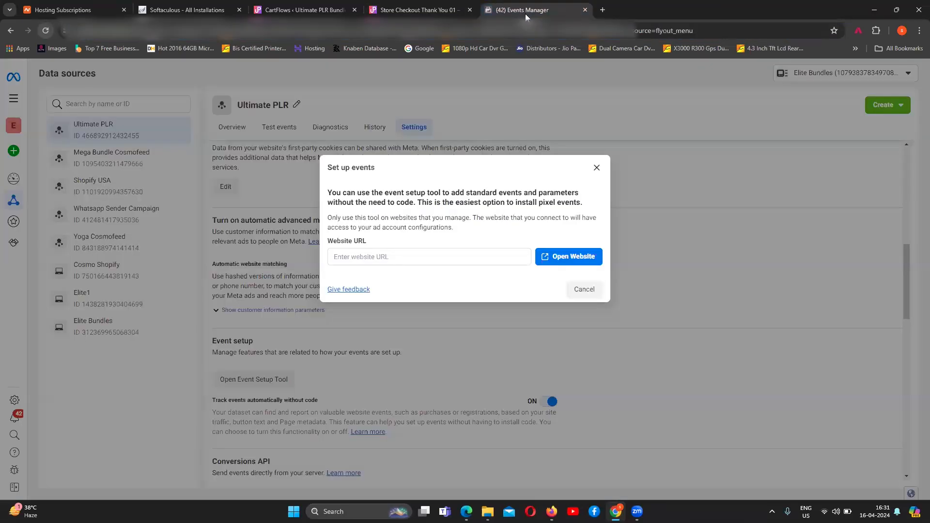
left_click(466, 257)
type("https://ultimateplr.co/step/store-checkout-thank-you-01-2/")
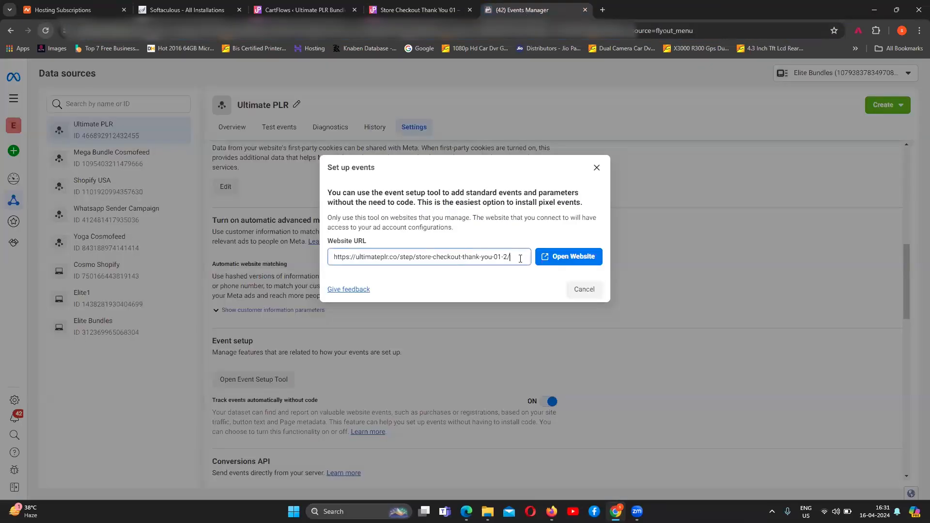
left_click(560, 258)
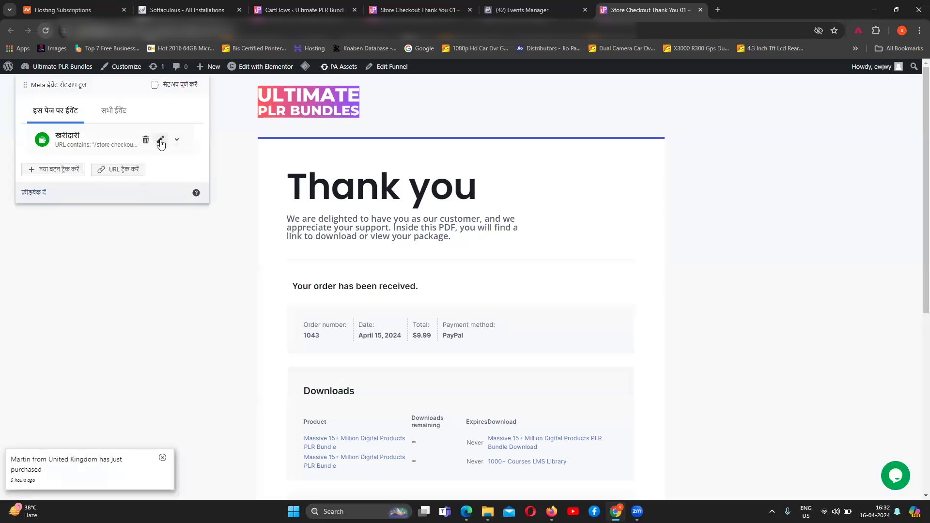
Step: Edit the Purchase (खरीदारी) event and reopen its value selection to choose a different amount in the order details
left_click(160, 141)
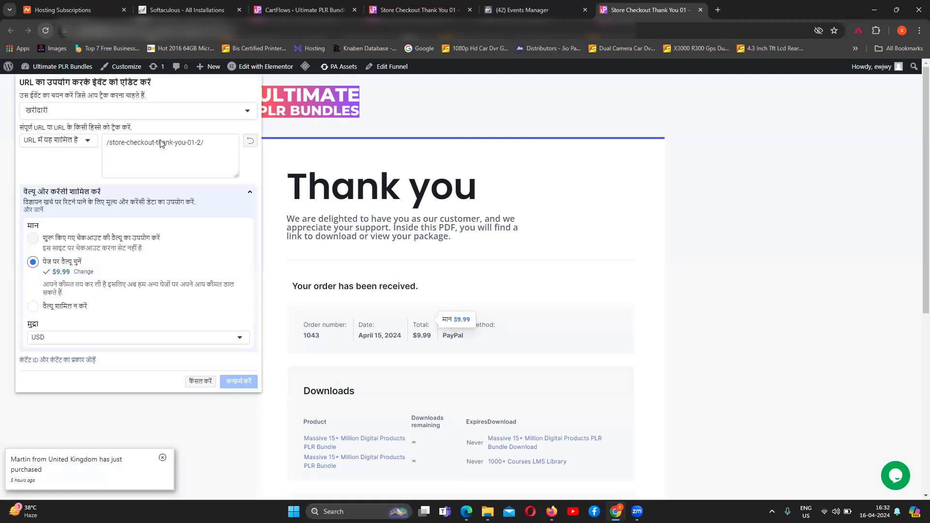
left_click(86, 274)
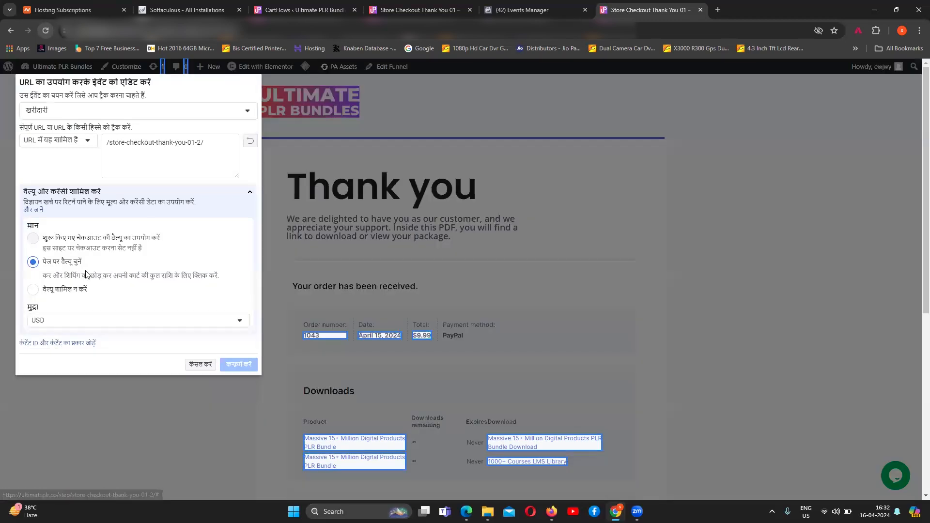
scroll(516, 406, "down", 6)
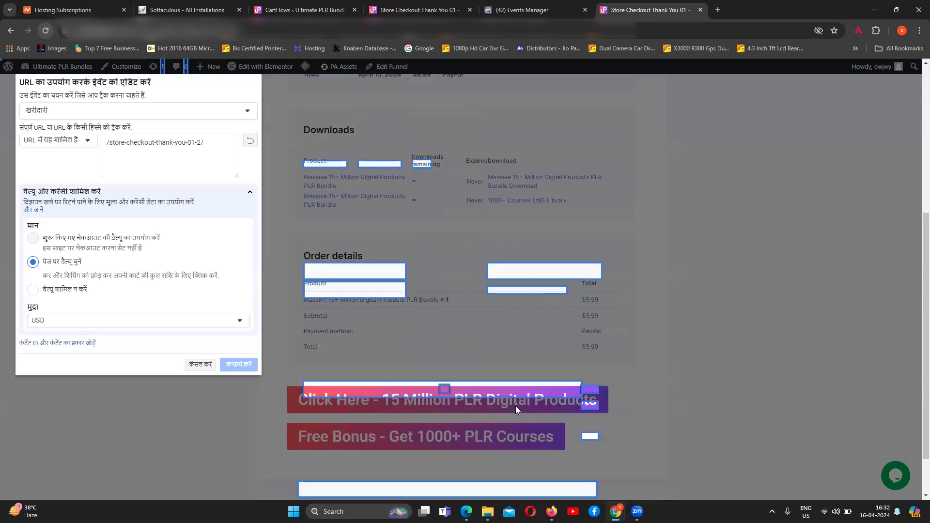